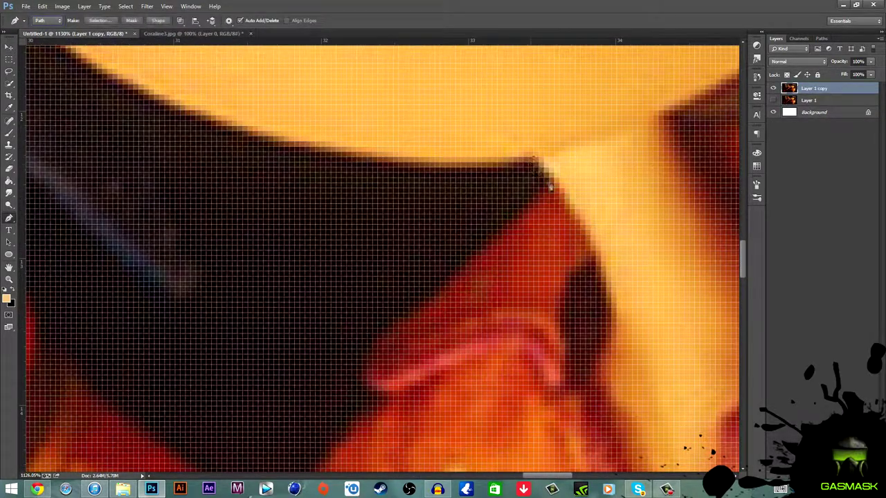
# Start the pen path along Coraline's shoulder and the top of her sleeve
pyautogui.scroll(-3, 537, 242)
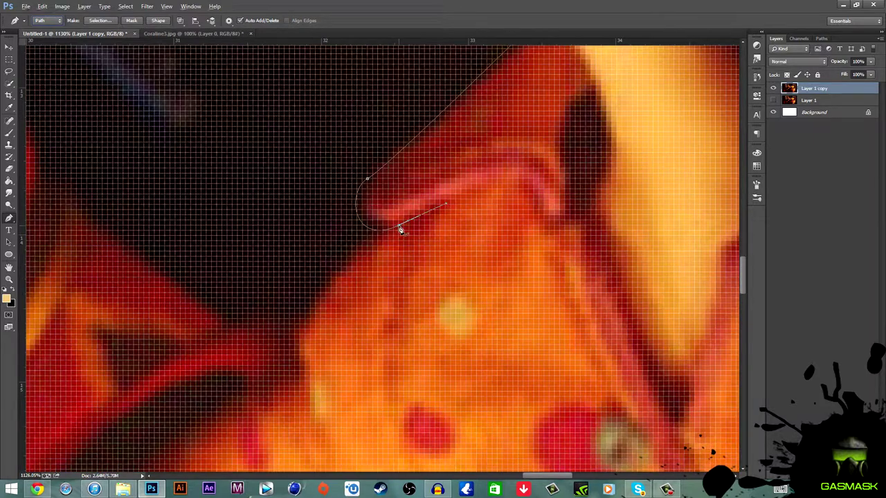
pyautogui.press('v')
pyautogui.scroll(-5, 231, 177)
pyautogui.hscroll(-3, 360, 364)
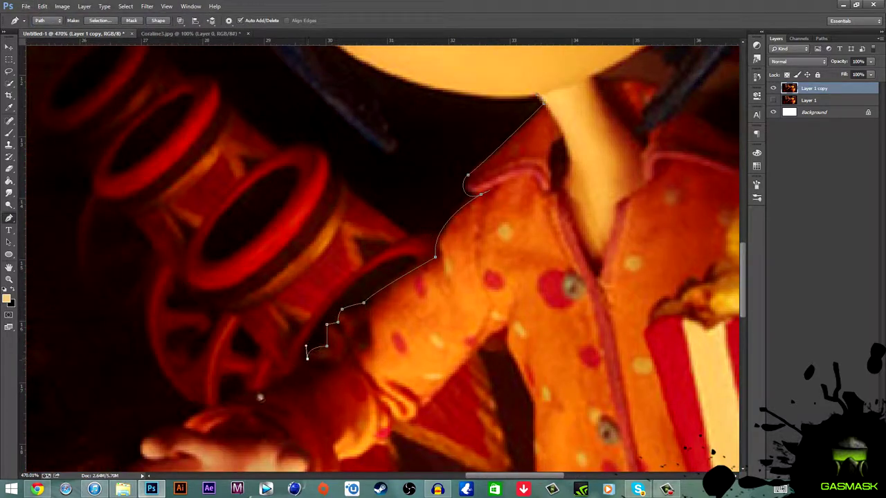
pyautogui.click(180, 427)
pyautogui.scroll(-3, 179, 427)
pyautogui.moveTo(135, 252); pyautogui.dragTo(142, 295)
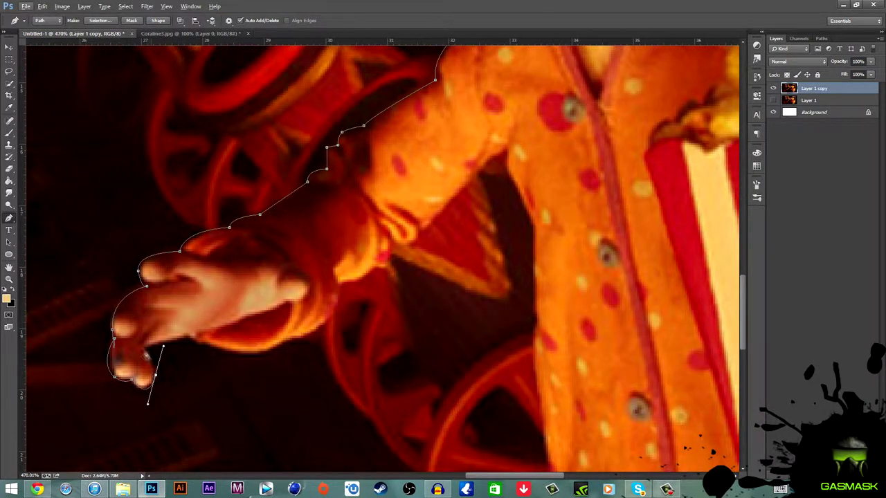
# Extend the path under her outstretched hand and down the edge of her dress
pyautogui.click(329, 320)
pyautogui.scroll(-1, 370, 365)
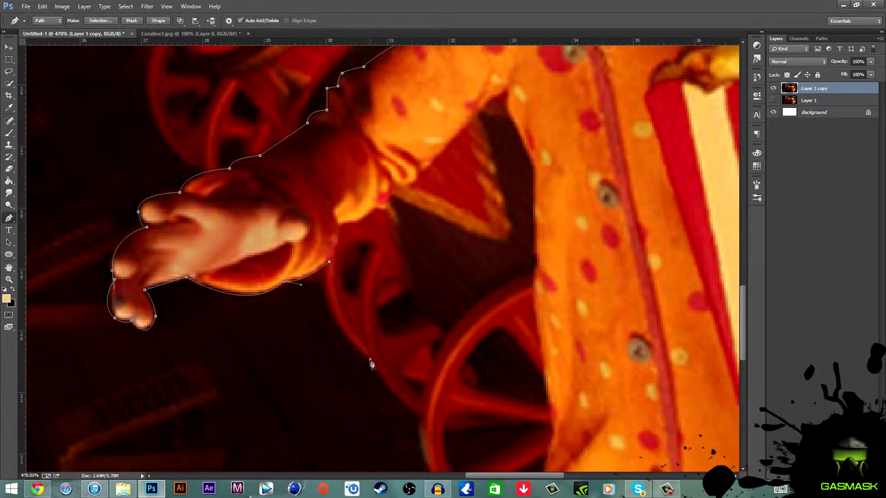
pyautogui.moveTo(422, 420); pyautogui.dragTo(429, 395)
pyautogui.scroll(-2, 472, 318)
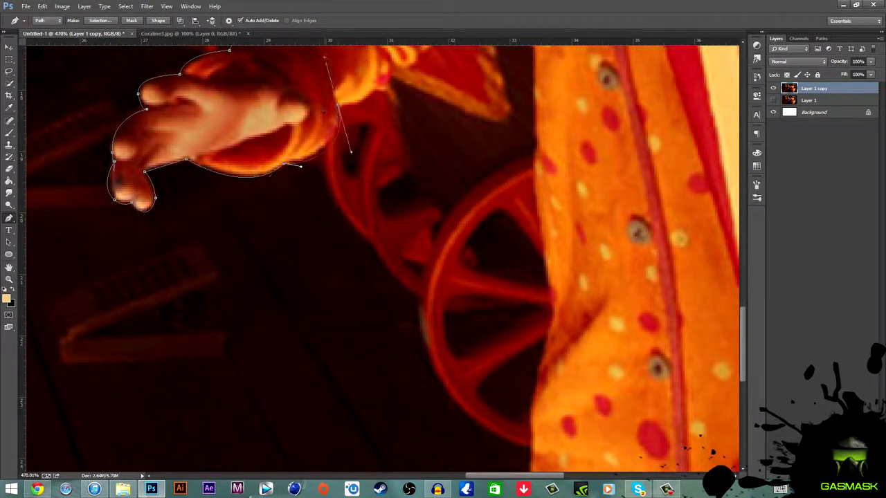
pyautogui.scroll(2, 392, 83)
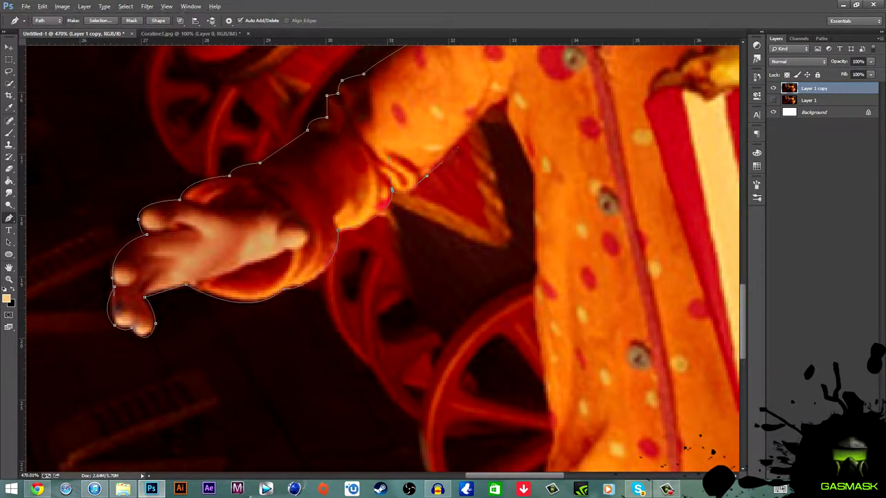
pyautogui.scroll(-2, 542, 277)
pyautogui.click(550, 322)
pyautogui.scroll(-3, 547, 332)
pyautogui.click(530, 370)
# Continue the path along the dress bottom at the image edge to beside the popcorn hand
pyautogui.scroll(-3, 533, 374)
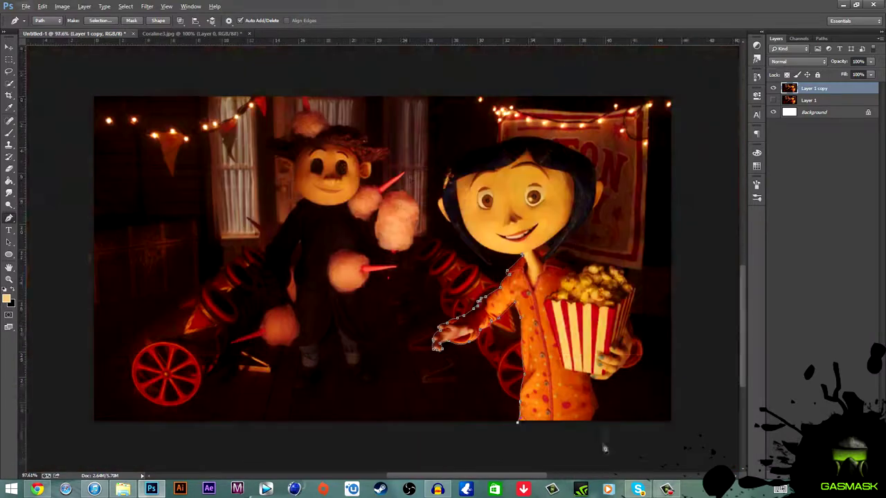
pyautogui.scroll(3, 595, 402)
pyautogui.scroll(-1, 612, 420)
pyautogui.click(607, 375)
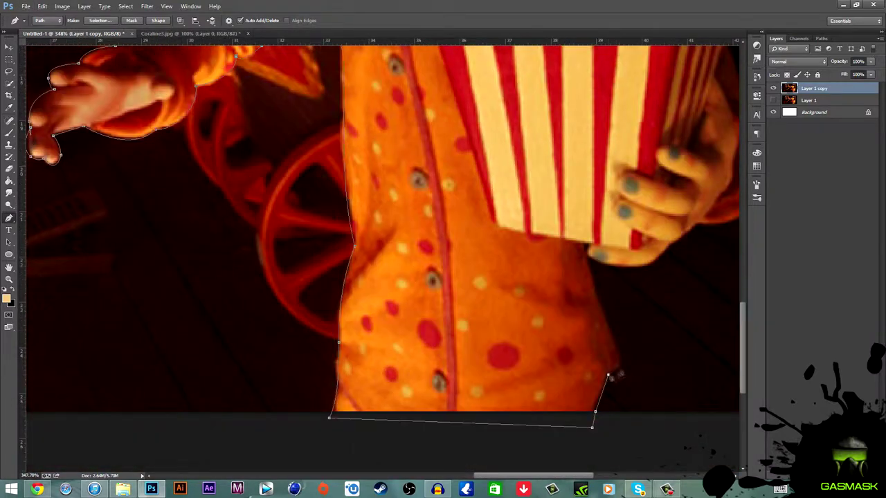
pyautogui.click(694, 227)
pyautogui.hscroll(2, 689, 201)
# Trace around the popcorn hand, up the box side and across the popcorn toward her collar
pyautogui.click(636, 100)
pyautogui.scroll(2, 620, 151)
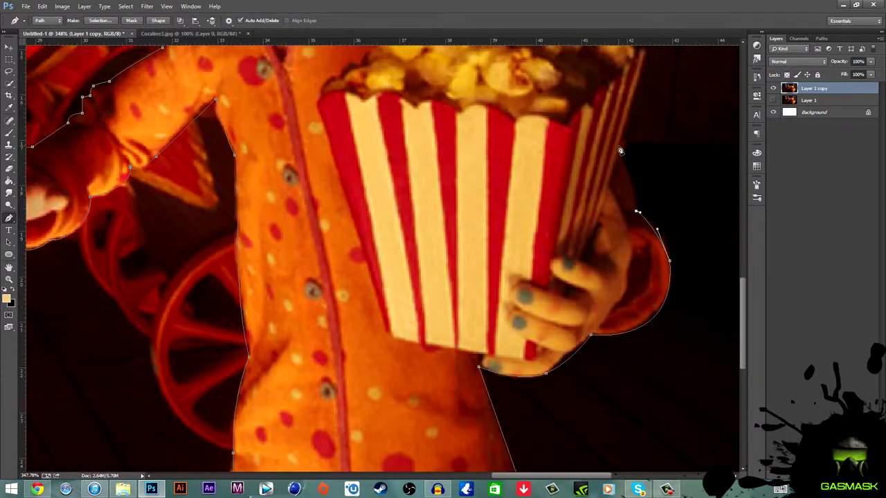
pyautogui.click(620, 151)
pyautogui.scroll(2, 621, 155)
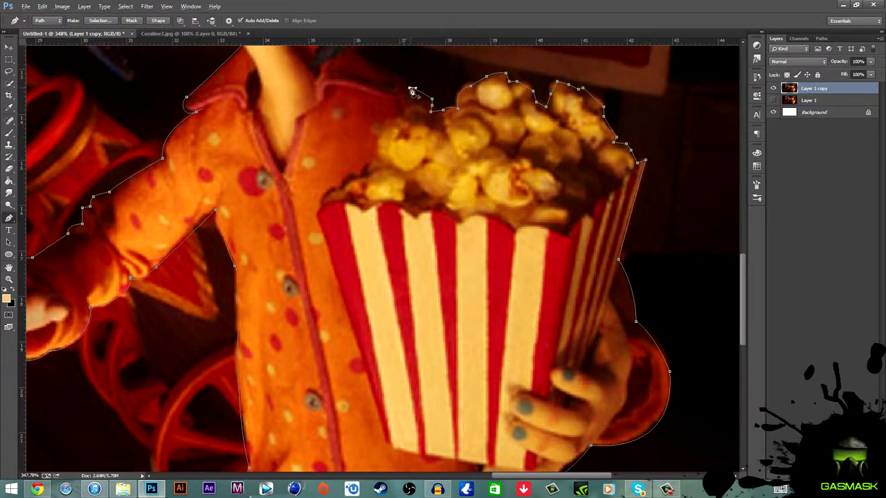
pyautogui.scroll(2, 412, 91)
pyautogui.click(396, 171)
pyautogui.click(349, 146)
pyautogui.scroll(-3, 349, 146)
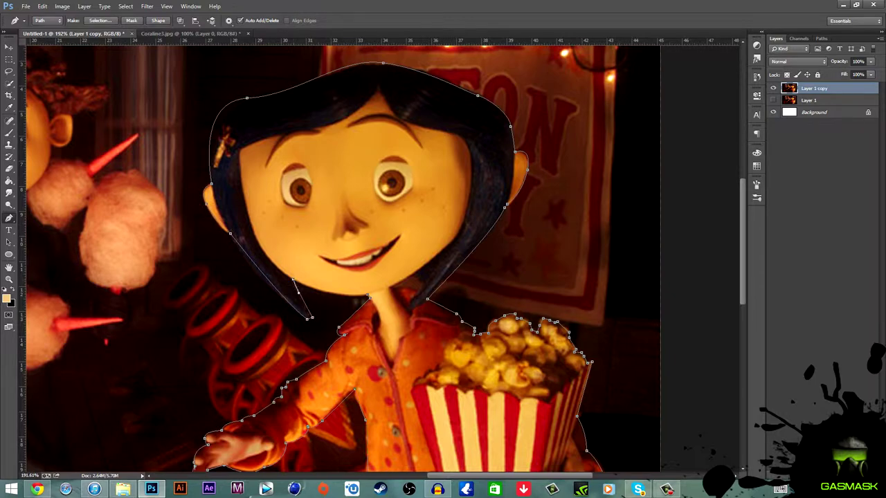
# Turn the finished path into a selection and copy Coraline onto her own layer
pyautogui.rightClick(383, 169)
pyautogui.click(415, 208)
pyautogui.press('Return')
pyautogui.press('m')
pyautogui.hotkey('ctrl', 'j')
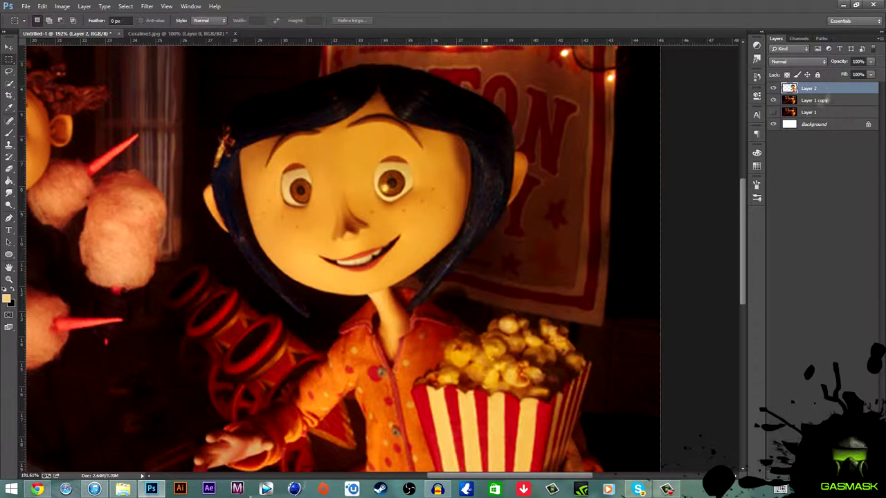
# Apply a Gaussian Blur to the background layer, then fit the image in view
pyautogui.click(814, 101)
pyautogui.click(146, 7)
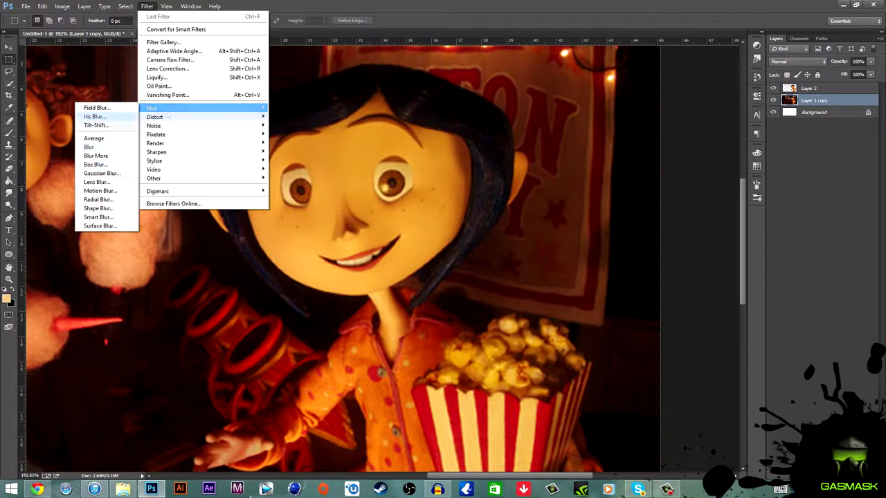
pyautogui.click(100, 184)
pyautogui.moveTo(217, 254); pyautogui.dragTo(209, 256)
pyautogui.press('Return')
pyautogui.hotkey('ctrl', '0')
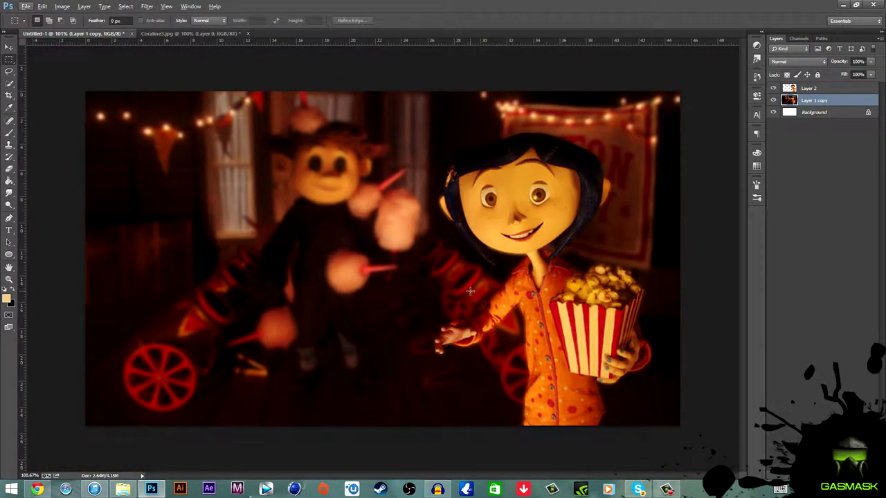
# Draw a red circle in the lower-left corner and lower its opacity
pyautogui.click(9, 255)
pyautogui.moveTo(66, 384); pyautogui.dragTo(206, 478)
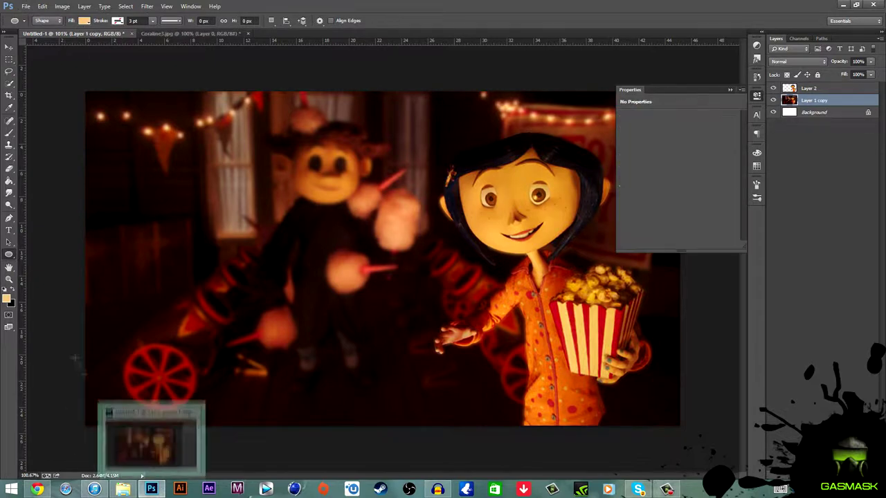
pyautogui.press('v')
pyautogui.click(625, 162)
pyautogui.click(568, 173)
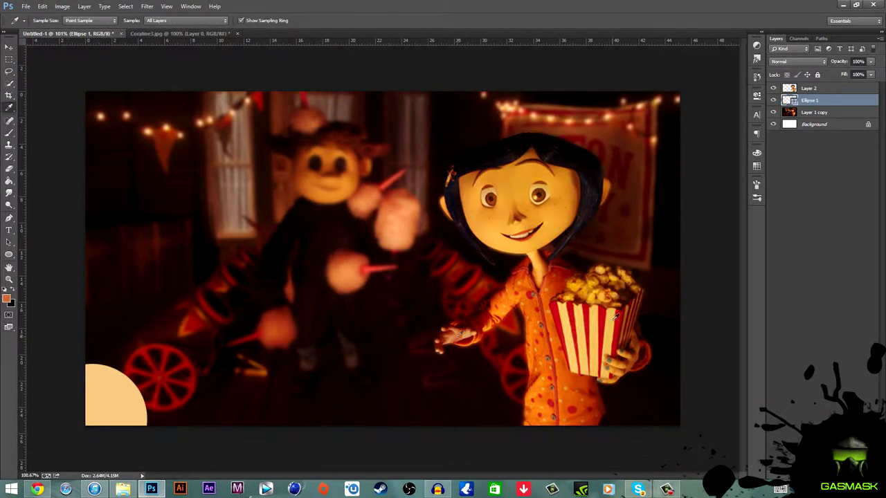
pyautogui.press('u')
pyautogui.hotkey('alt', 'BackSpace')
pyautogui.moveTo(811, 101); pyautogui.dragTo(817, 90)
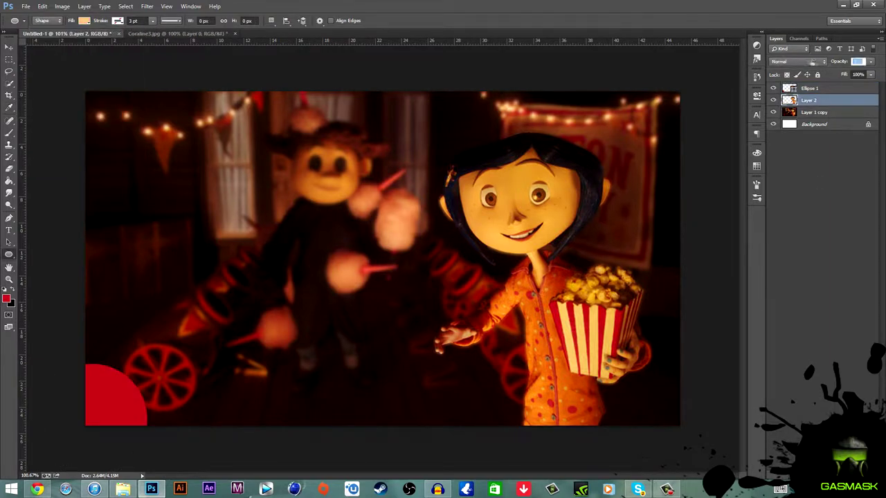
# Erase part of the circle at 30% strength and start the '#1' text in the corner
pyautogui.click(802, 175)
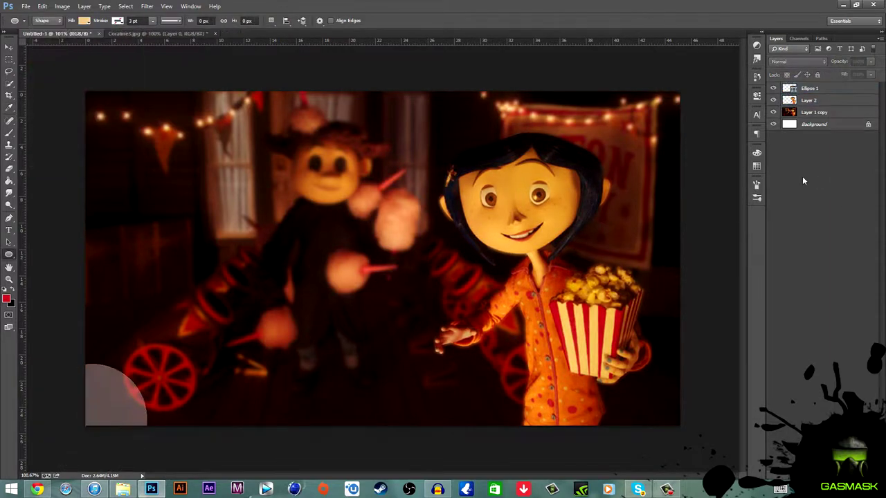
pyautogui.click(842, 91)
pyautogui.press('b')
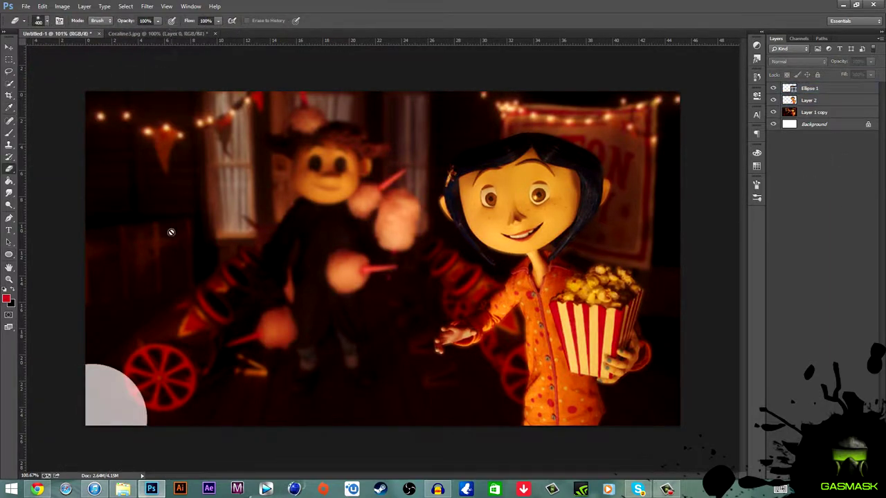
pyautogui.press('3')
pyautogui.press('3')
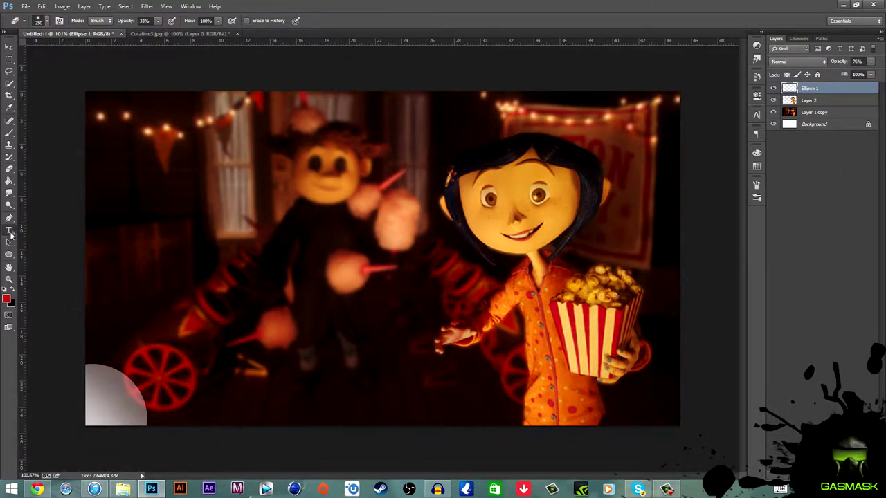
pyautogui.click(10, 233)
pyautogui.click(255, 280)
pyautogui.write('#1')
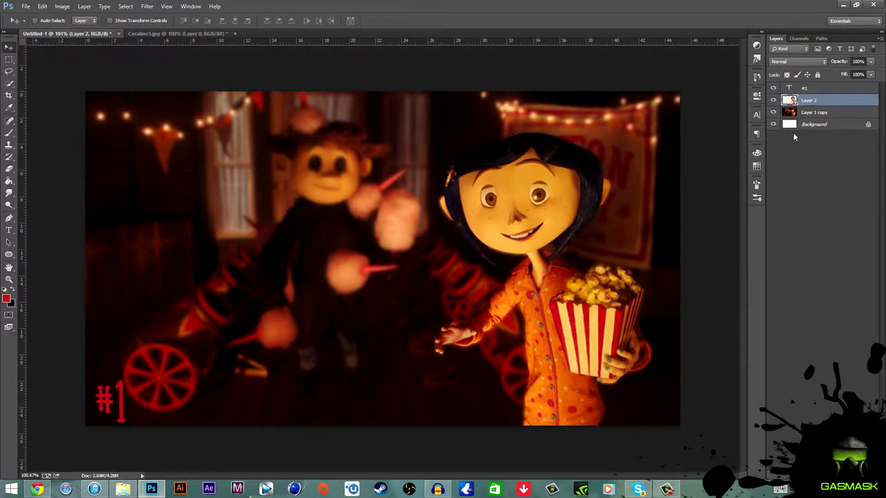
# Move the #1 label and give it a thickened outline stroke plus a gradient overlay
pyautogui.moveTo(109, 400); pyautogui.dragTo(214, 391)
pyautogui.doubleClick(830, 88)
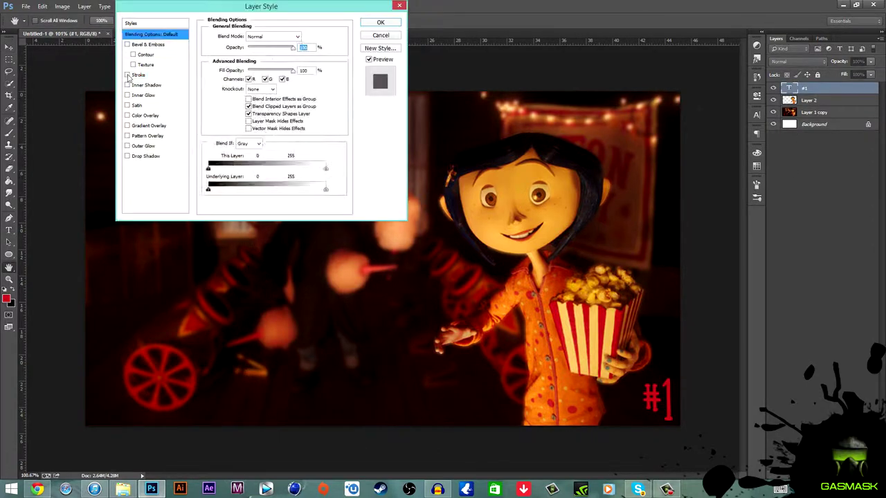
pyautogui.click(138, 74)
pyautogui.click(228, 99)
pyautogui.click(530, 328)
pyautogui.moveTo(243, 38); pyautogui.dragTo(247, 39)
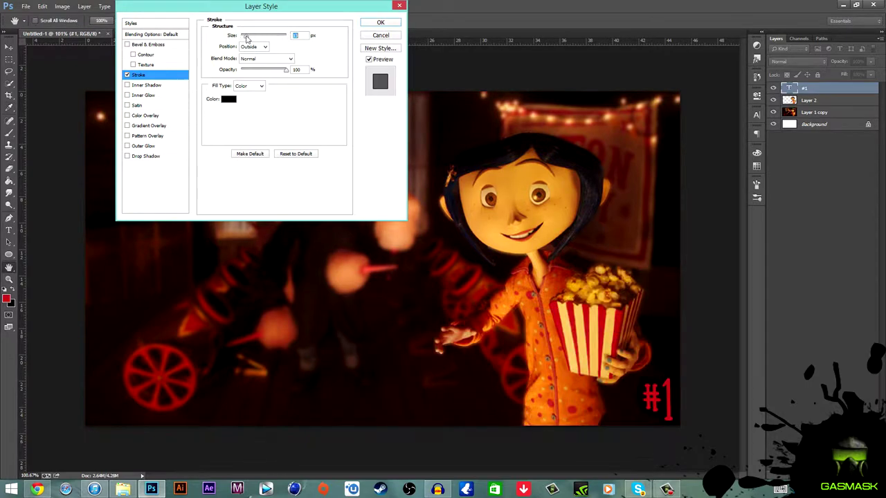
pyautogui.click(380, 25)
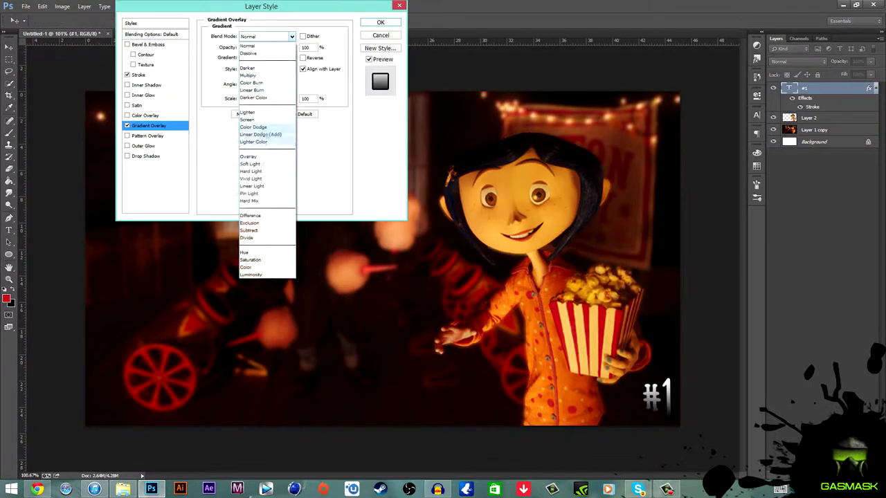
# Type the title 'MISSCOPYPASTER' on the left and move it higher on the still
pyautogui.press('t')
pyautogui.click(166, 249)
pyautogui.write('MISS')
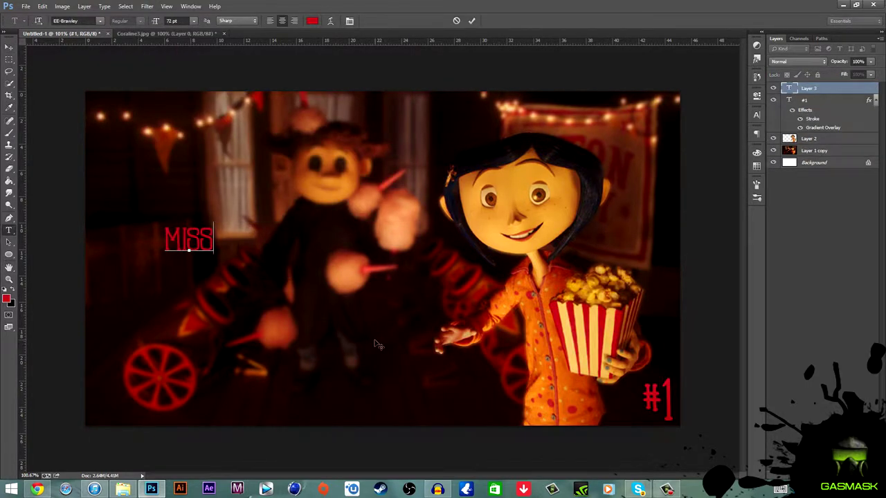
pyautogui.write('COPYPASTER')
pyautogui.click(472, 20)
pyautogui.press('v')
pyautogui.moveTo(187, 240); pyautogui.dragTo(258, 190)
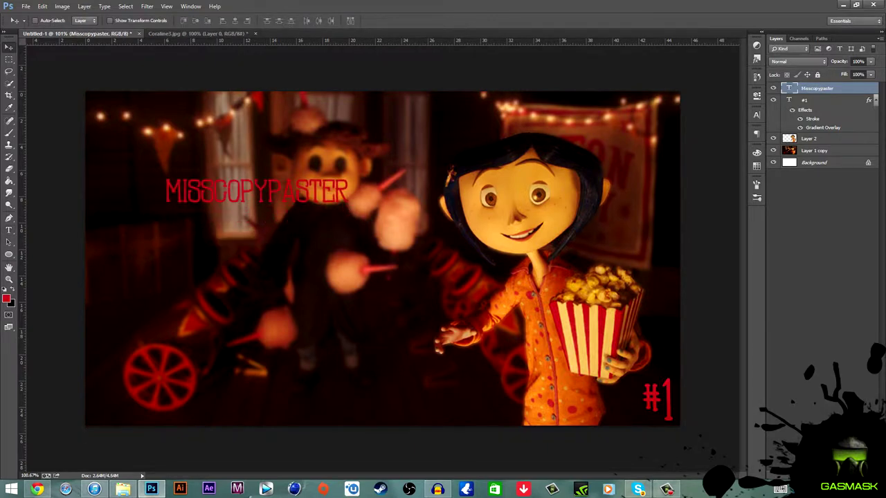
# Paste the copied stroke and gradient style onto the title and enlarge it
pyautogui.rightClick(844, 99)
pyautogui.click(776, 378)
pyautogui.hotkey('ctrl', 't')
pyautogui.moveTo(350, 205); pyautogui.dragTo(421, 218)
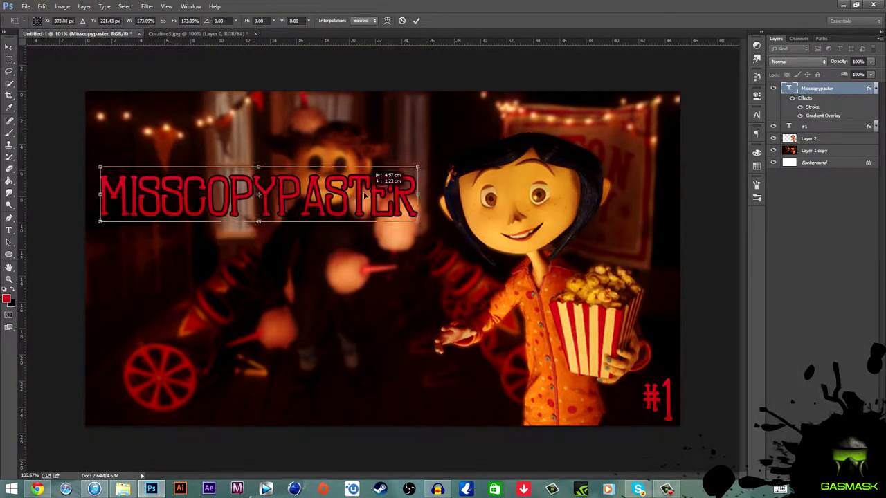
pyautogui.press('Return')
# Add the 'READS' text below the title
pyautogui.press('t')
pyautogui.click(242, 256)
pyautogui.write('Reads')
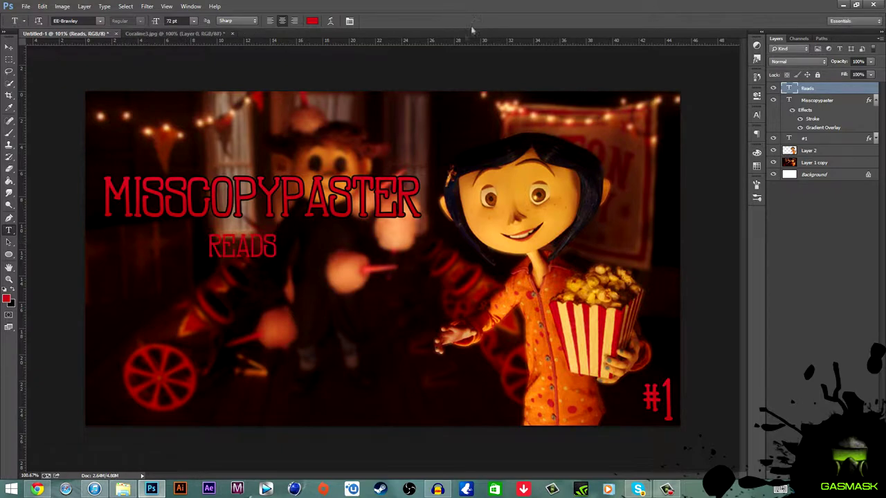
pyautogui.moveTo(276, 242); pyautogui.dragTo(128, 233)
pyautogui.hotkey('ctrl', 'Return')
# Recolour the READS text beige
pyautogui.press('i')
pyautogui.press('x')
pyautogui.doubleClick(789, 88)
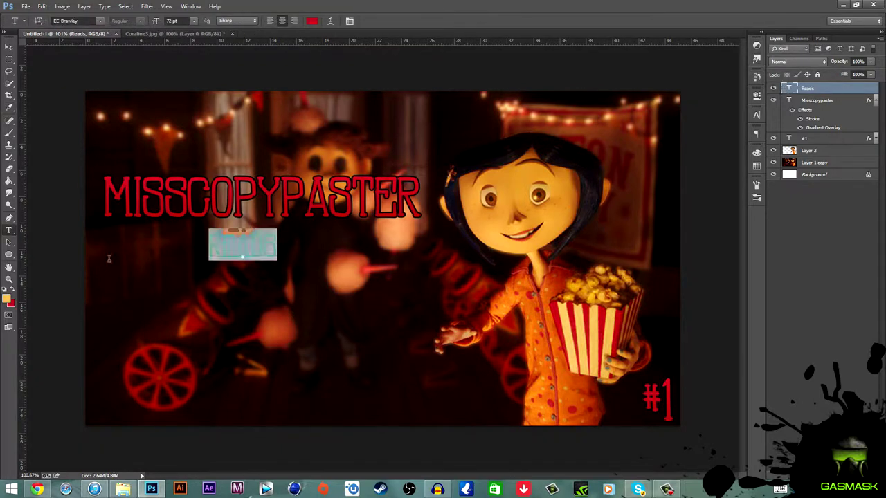
pyautogui.click(312, 21)
pyautogui.click(525, 194)
pyautogui.press('Return')
# Move the READS layer up just under the title
pyautogui.rightClick(807, 87)
pyautogui.click(837, 306)
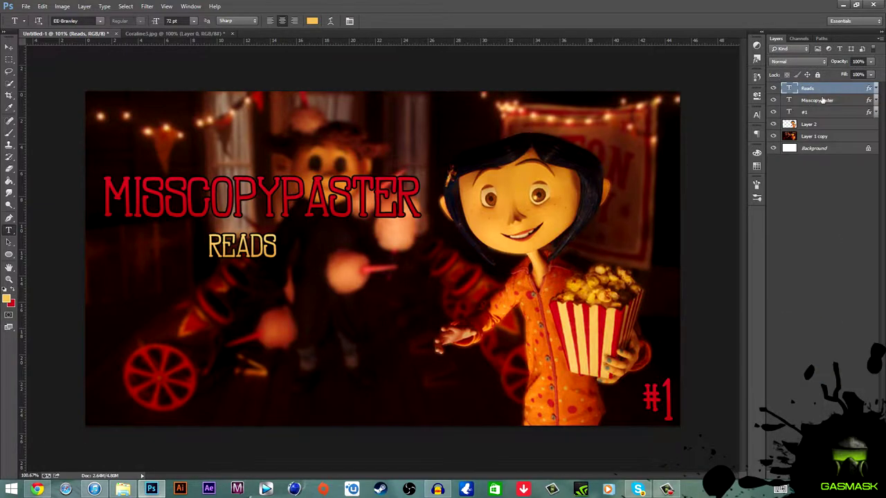
pyautogui.press('v')
pyautogui.moveTo(242, 246); pyautogui.dragTo(270, 229)
# Search the web images for 'coraline' and open the full-size yellow Coraline wallpaper
pyautogui.click(36, 489)
pyautogui.write('coraline')
pyautogui.press('Return')
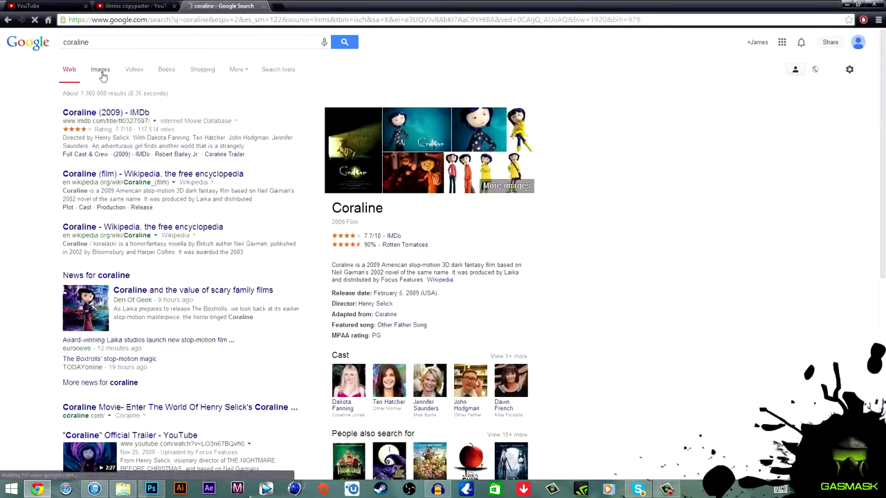
pyautogui.click(101, 70)
pyautogui.scroll(-4, 102, 76)
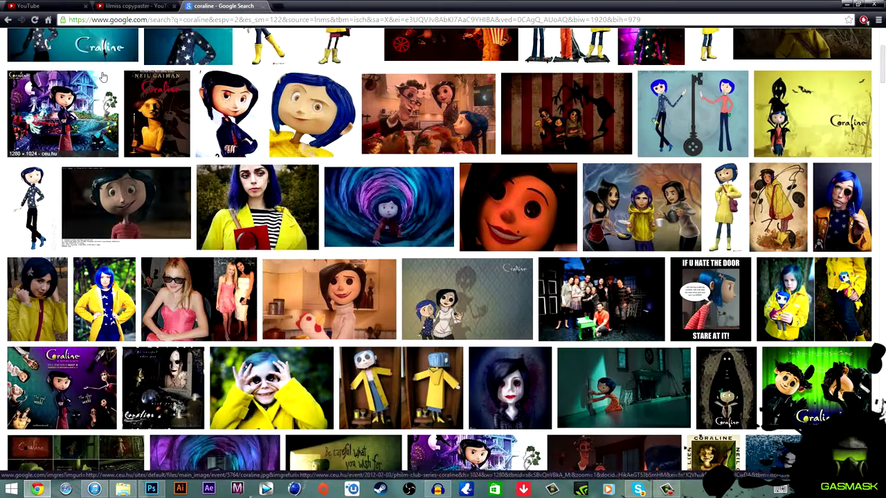
pyautogui.click(811, 114)
pyautogui.click(652, 265)
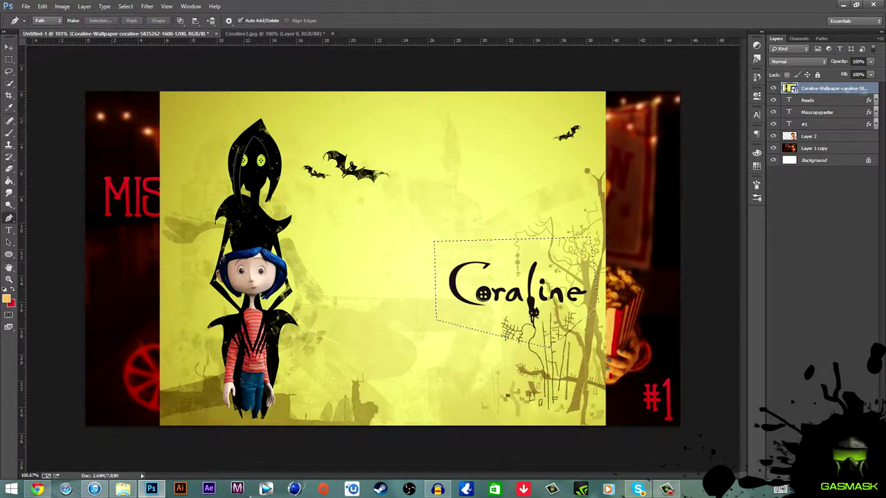
# Trace the Coraline logo, turn the path into a selection and copy it to a new layer
pyautogui.click(434, 244)
pyautogui.hotkey('ctrl', 'Return')
pyautogui.hotkey('ctrl', '+')
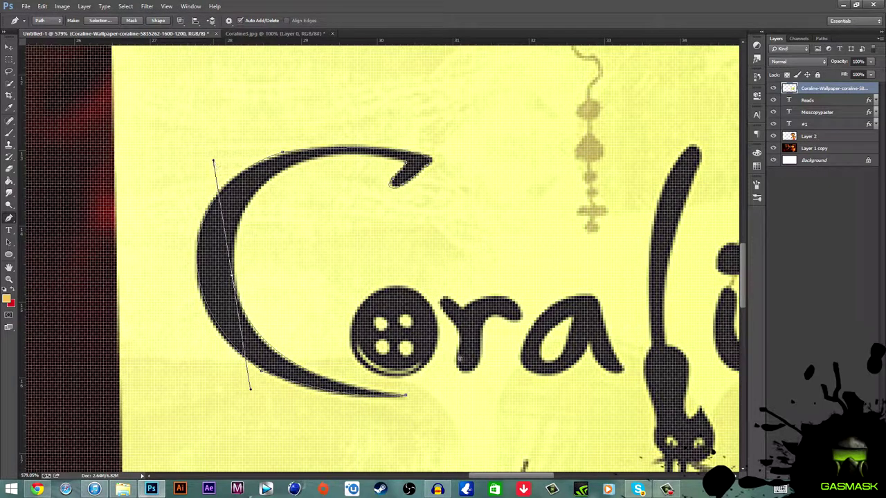
pyautogui.rightClick(217, 253)
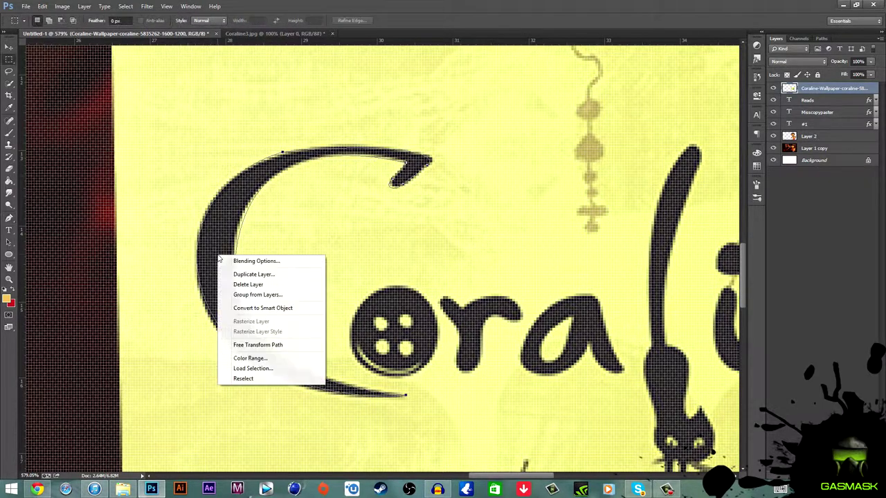
pyautogui.click(254, 291)
pyautogui.press('Return')
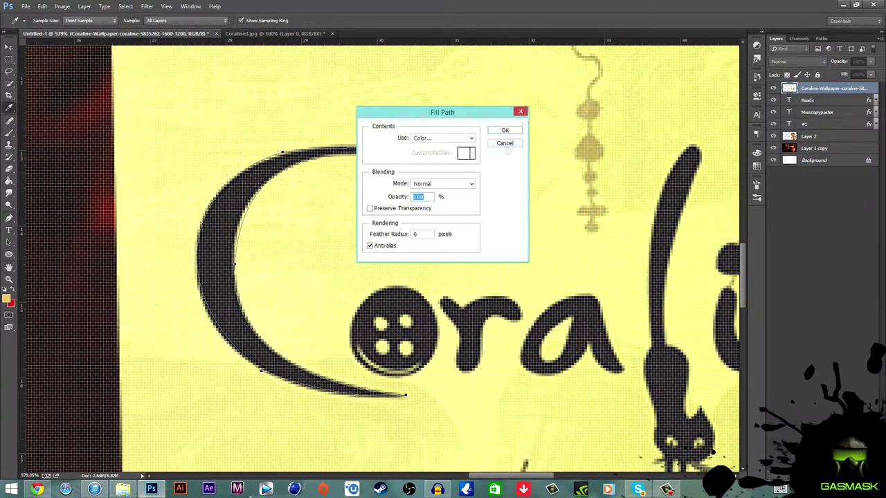
pyautogui.click(125, 7)
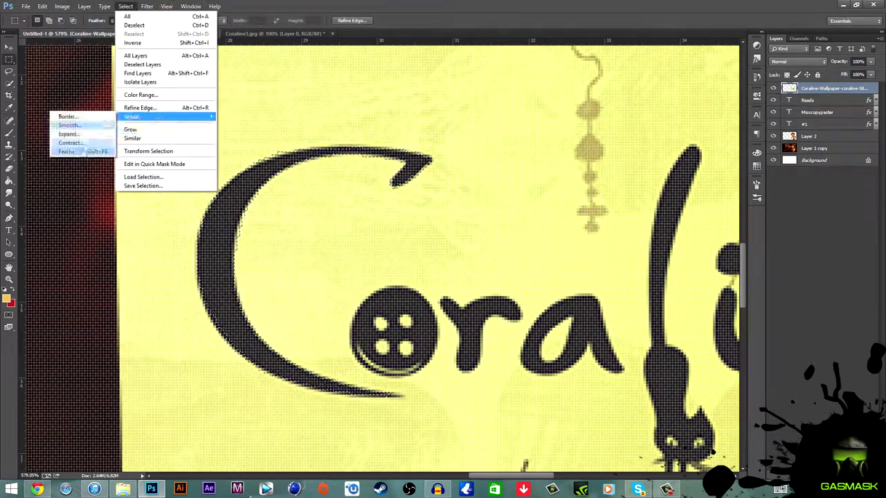
pyautogui.click(80, 152)
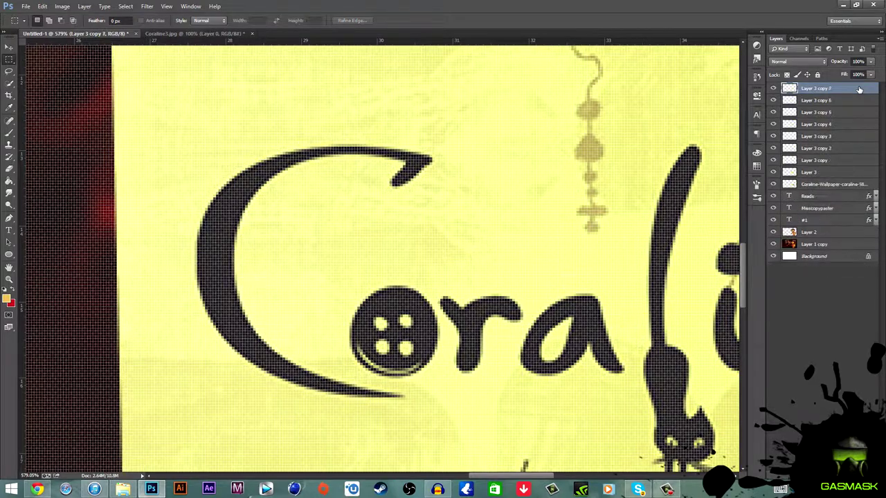
pyautogui.hotkey('ctrl', 'j')
# Move the Coraline logo below READS and set its blend mode to Linear Dodge (Add)
pyautogui.click(846, 101)
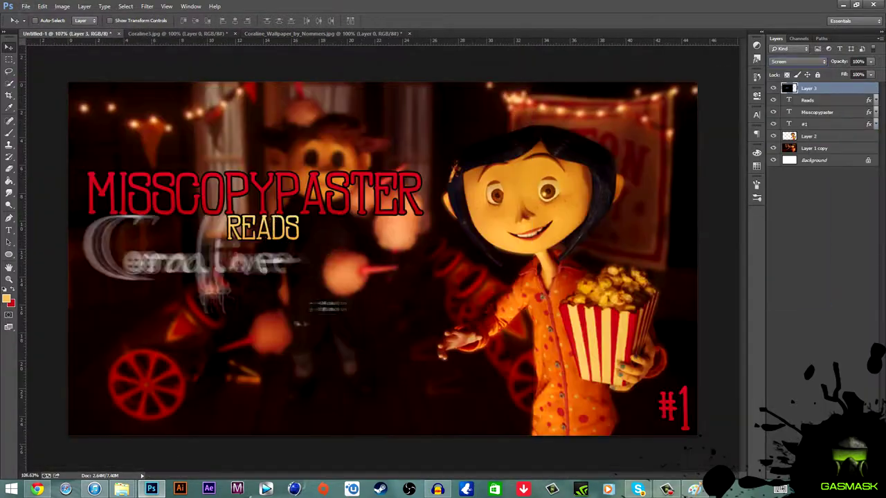
pyautogui.moveTo(298, 324); pyautogui.dragTo(384, 364)
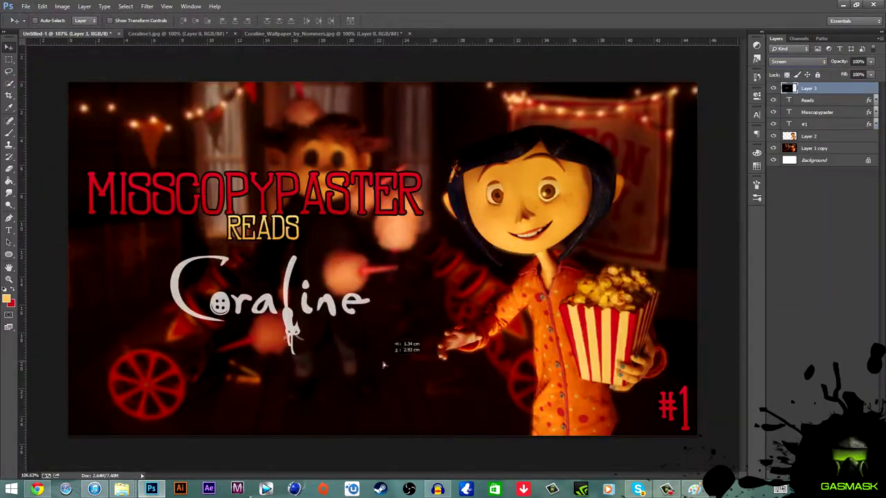
pyautogui.click(796, 61)
pyautogui.click(795, 147)
pyautogui.doubleClick(829, 90)
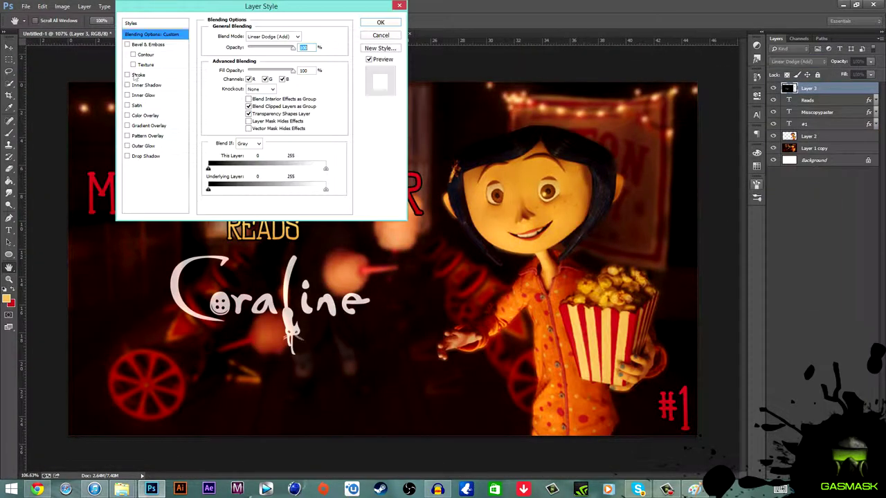
pyautogui.click(374, 25)
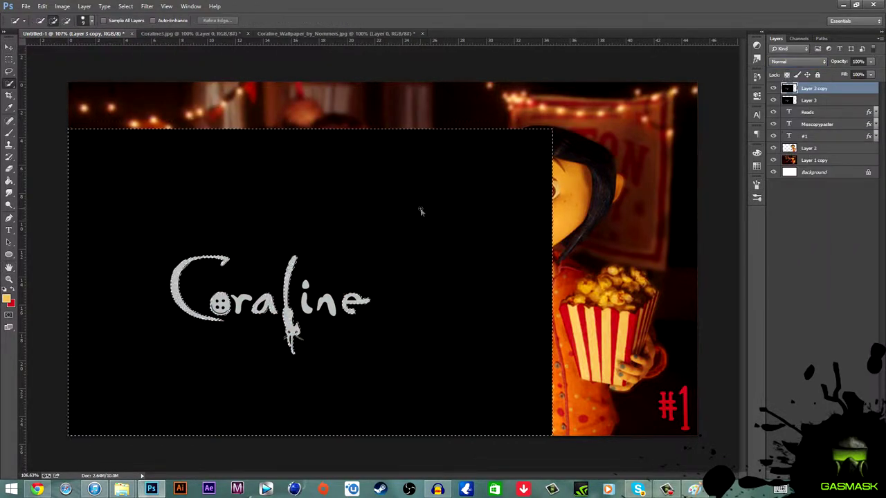
# Add a gradient overlay to the logo copy and delete the stray white bars inside the selection
pyautogui.scroll(1, 392, 257)
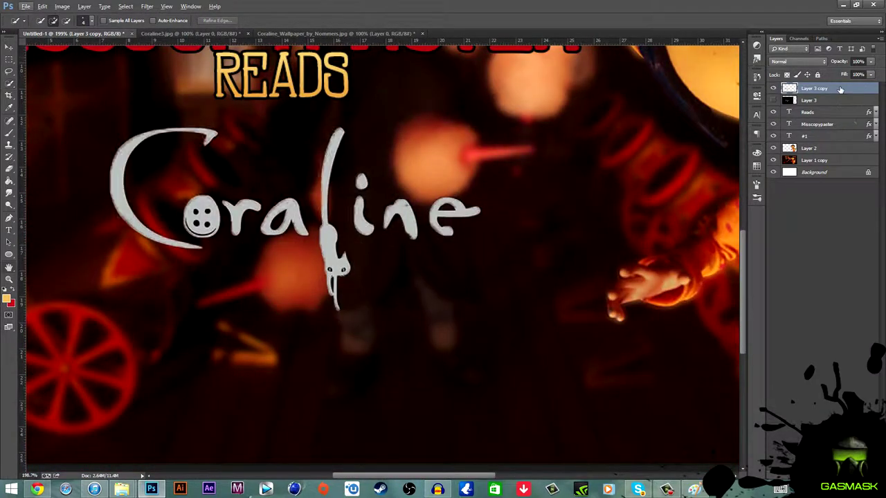
pyautogui.doubleClick(823, 88)
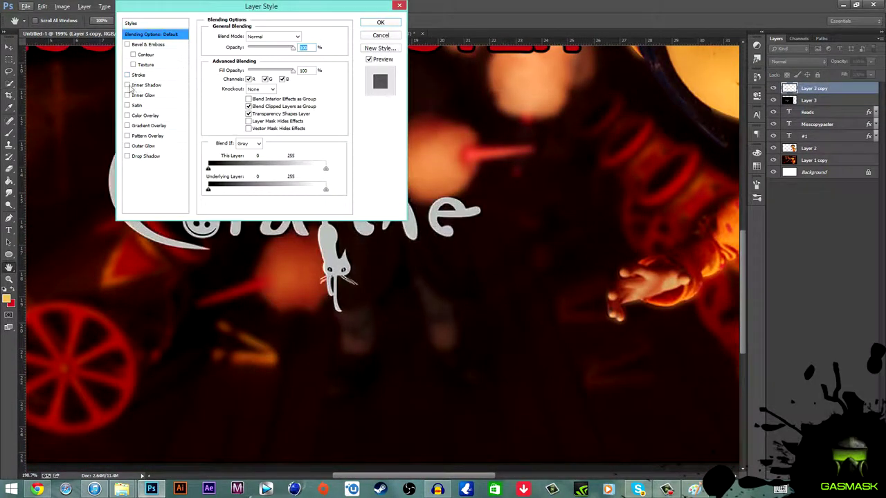
pyautogui.click(127, 125)
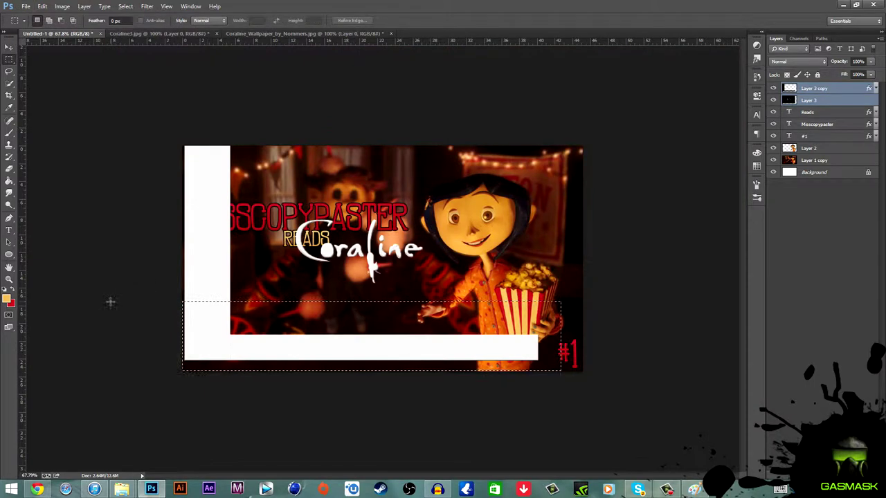
pyautogui.click(834, 90)
pyautogui.press('Delete')
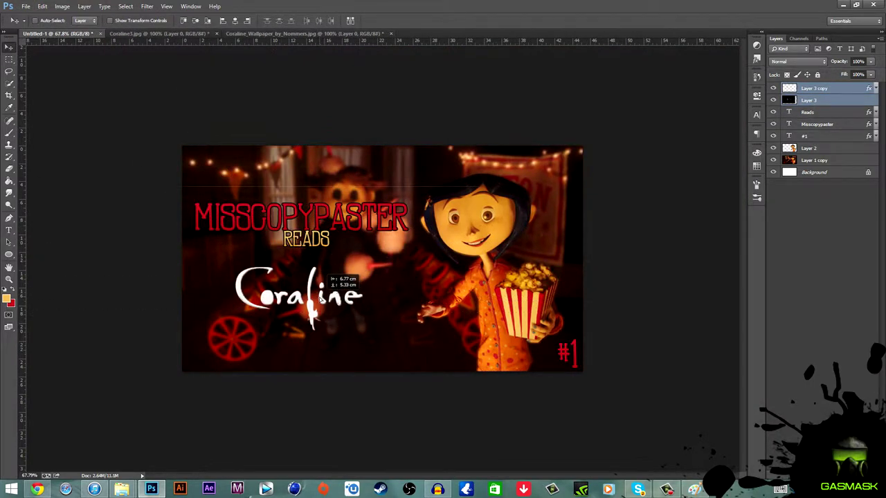
pyautogui.click(852, 228)
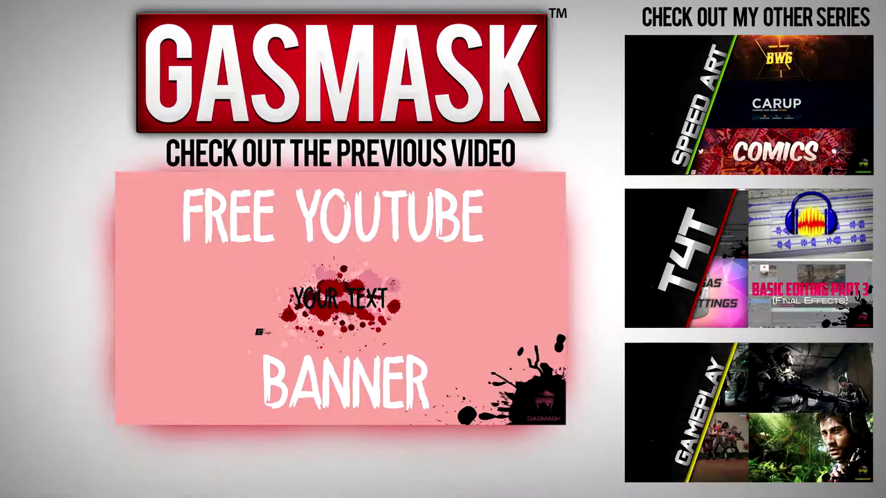